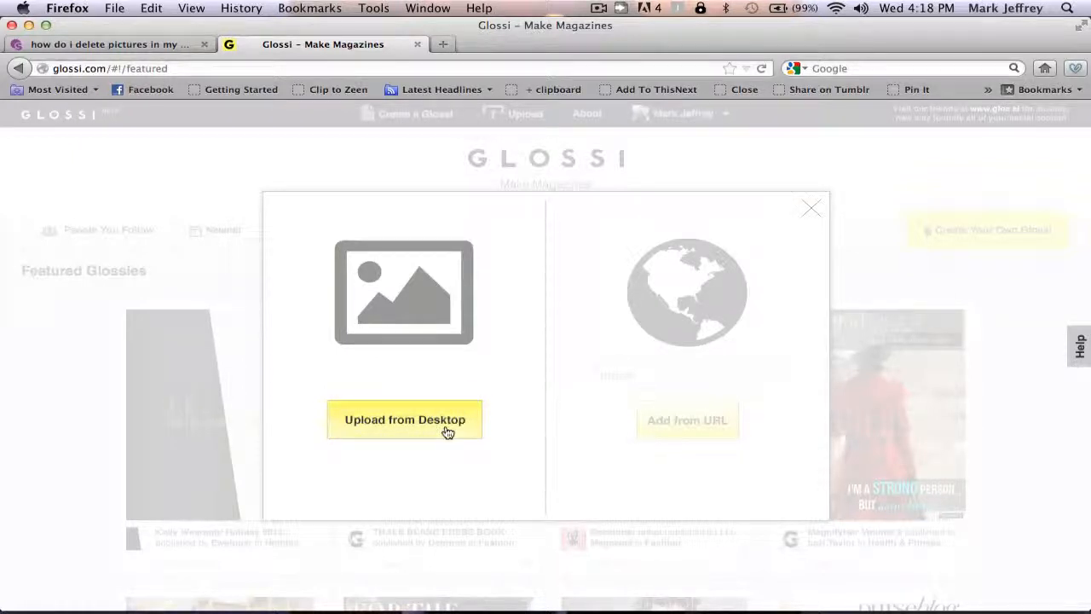
# Open the file picker to upload images from the computer's Desktop
pyautogui.click(384, 427)
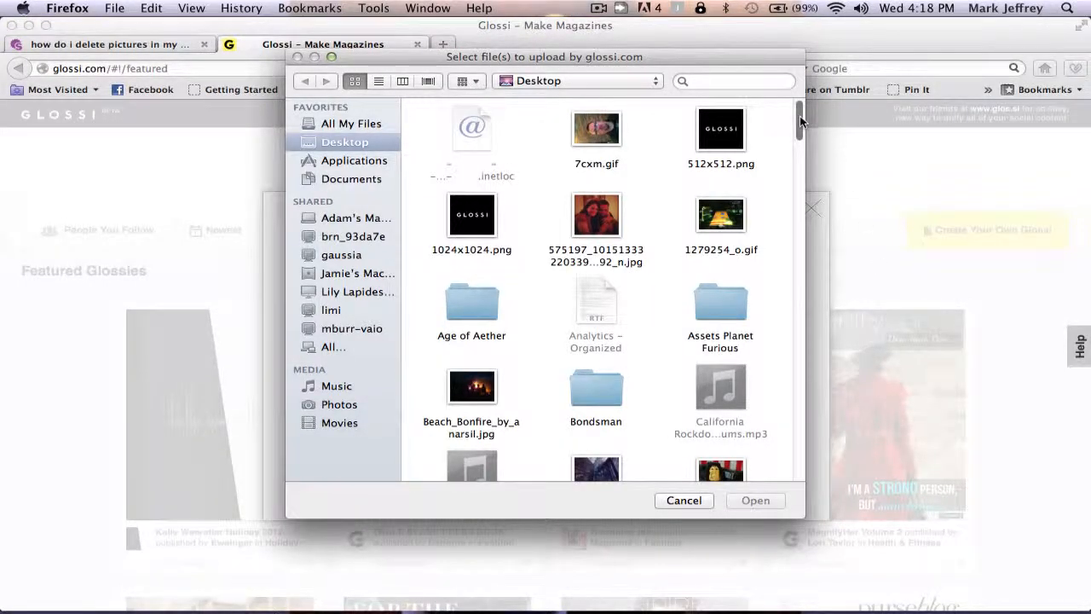
# Select the six Screen Shot band photos on the Desktop and open them for upload
pyautogui.moveTo(800, 115); pyautogui.dragTo(812, 257)
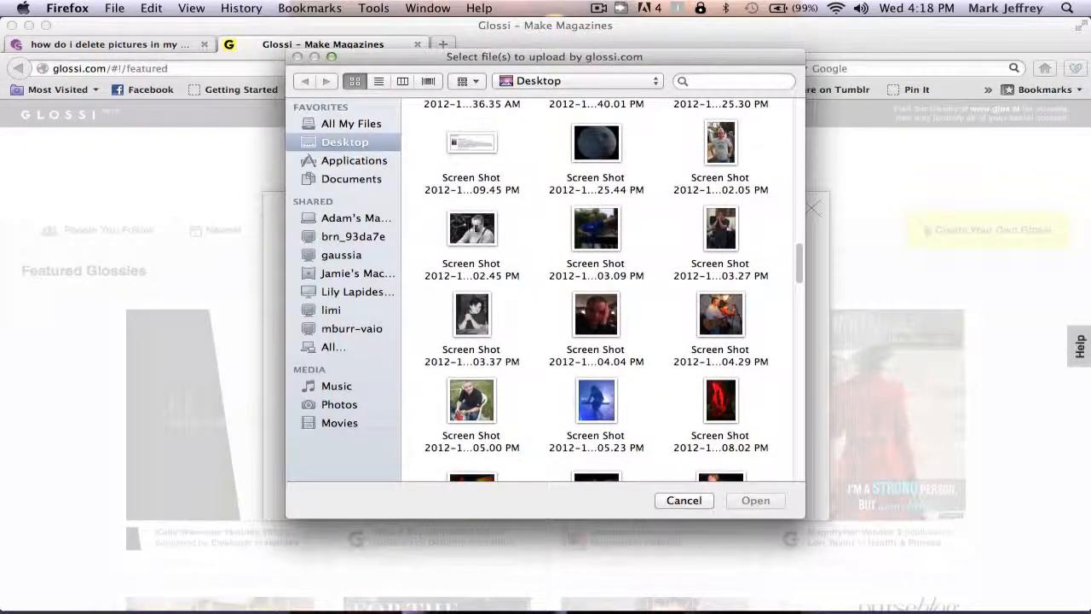
pyautogui.moveTo(422, 206); pyautogui.dragTo(752, 312)
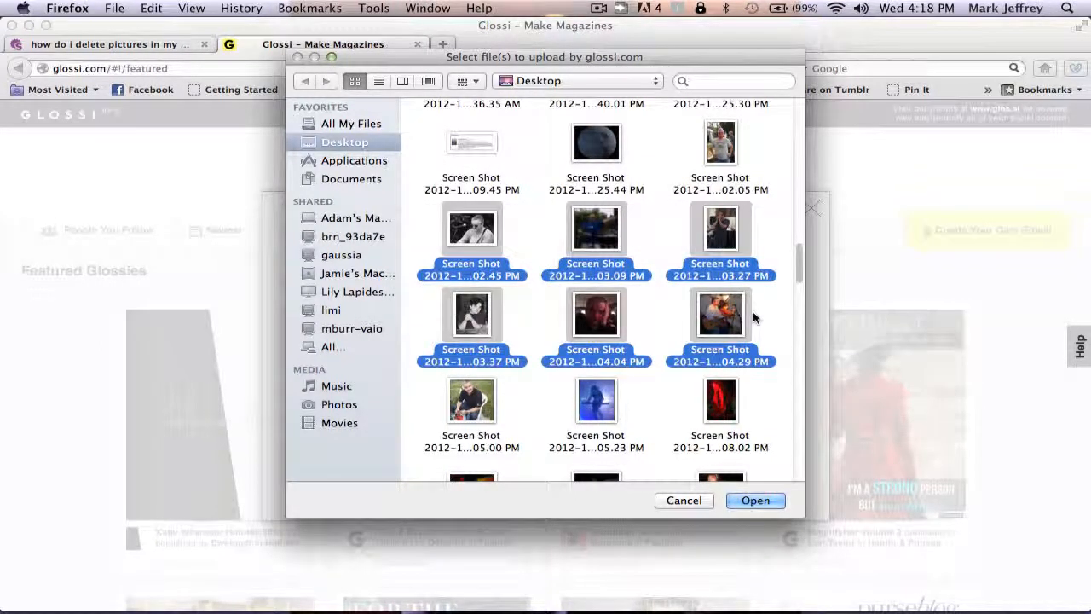
pyautogui.click(755, 501)
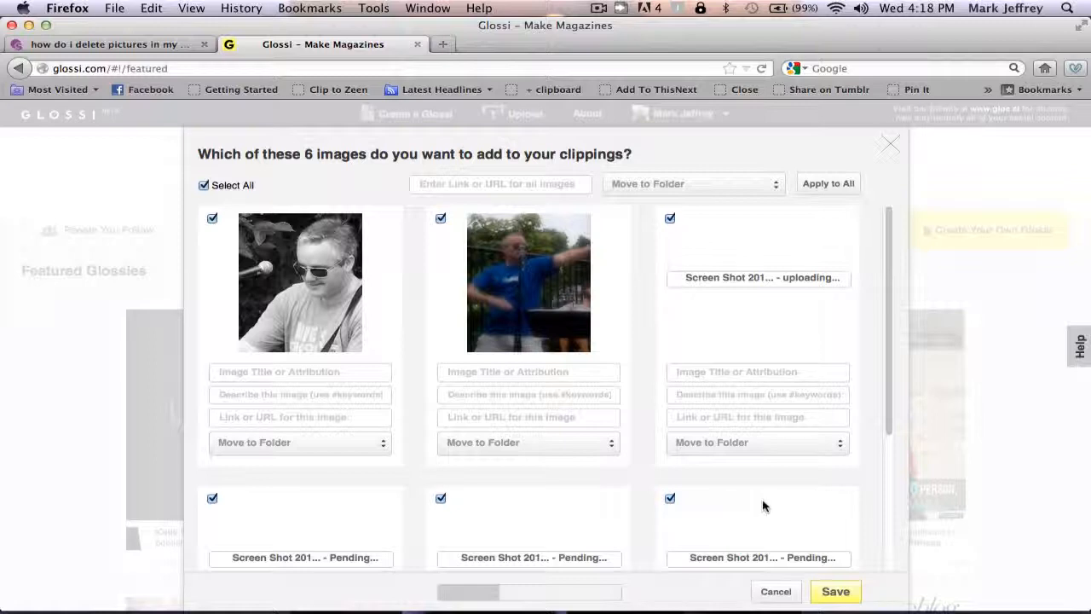
# Title the first photo with the musician's name and describe it as '#Guitar #microphone #music'
pyautogui.click(312, 373)
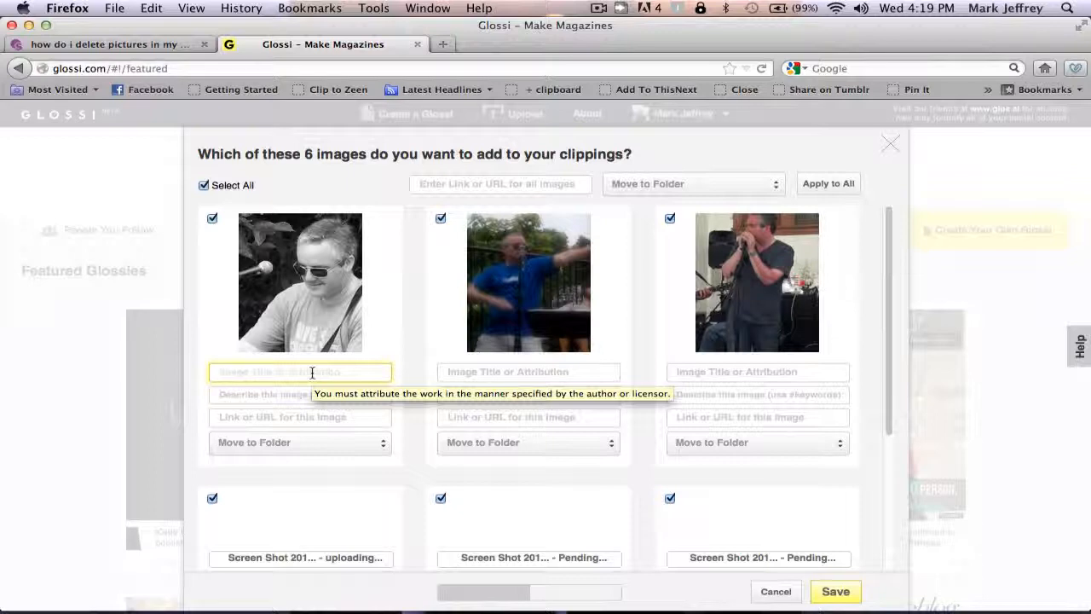
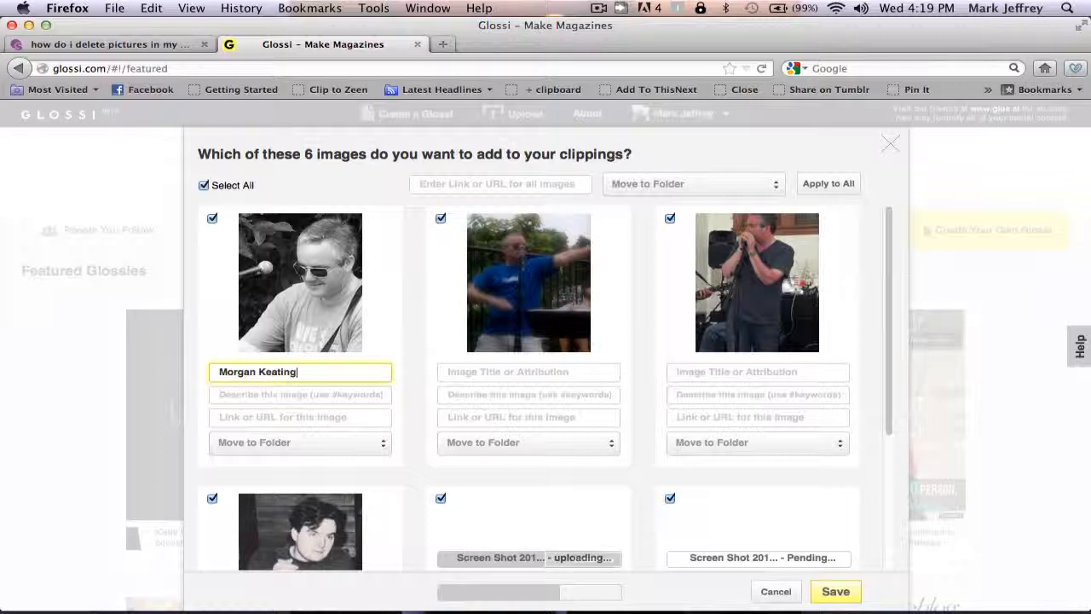
pyautogui.click(304, 396)
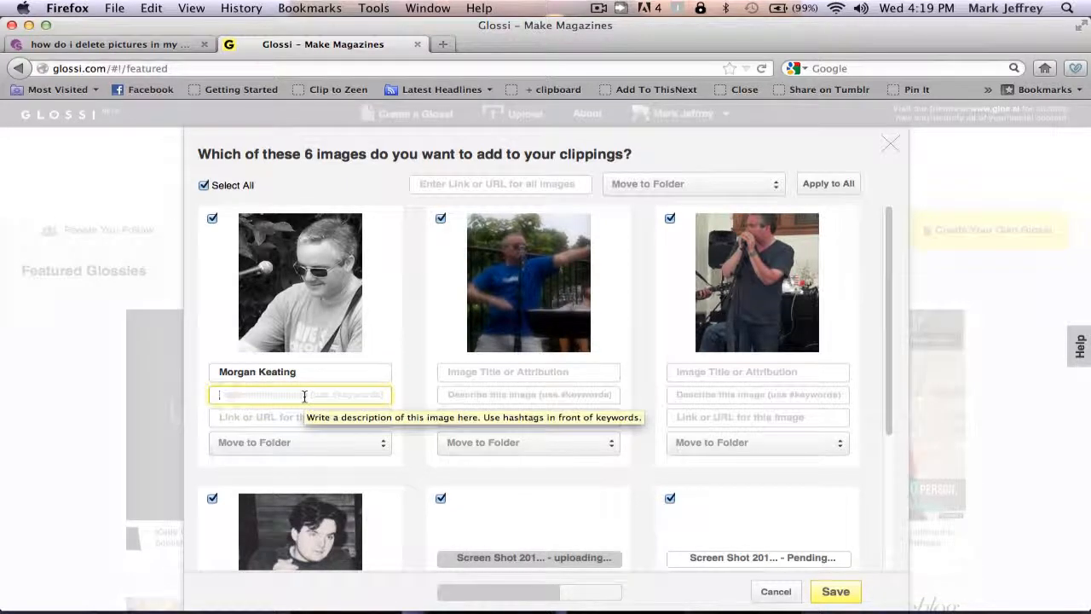
pyautogui.write('#')
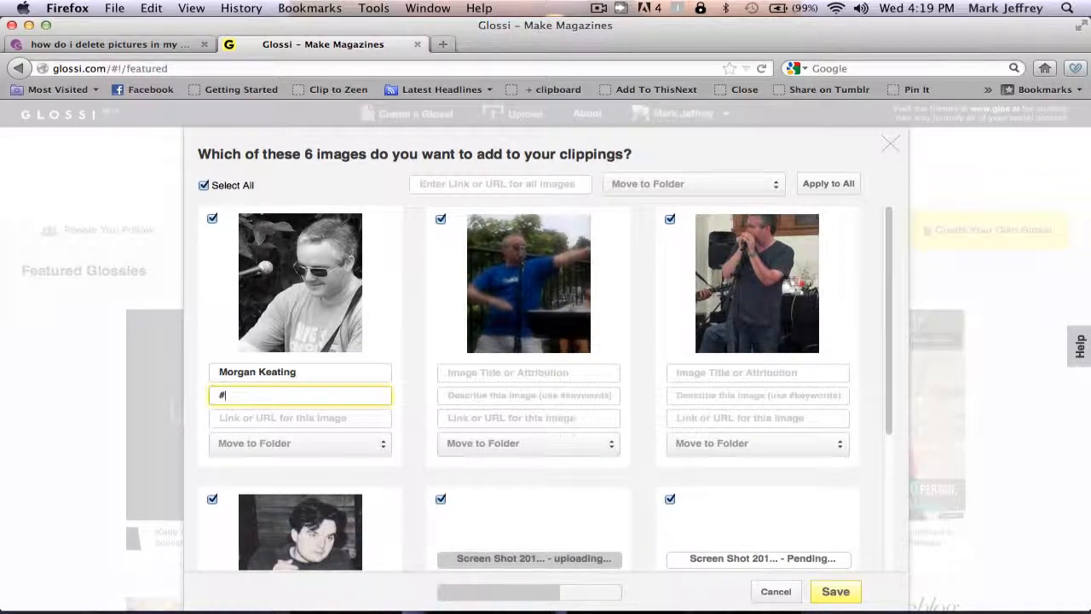
pyautogui.write('Guitar #microphone #mus')
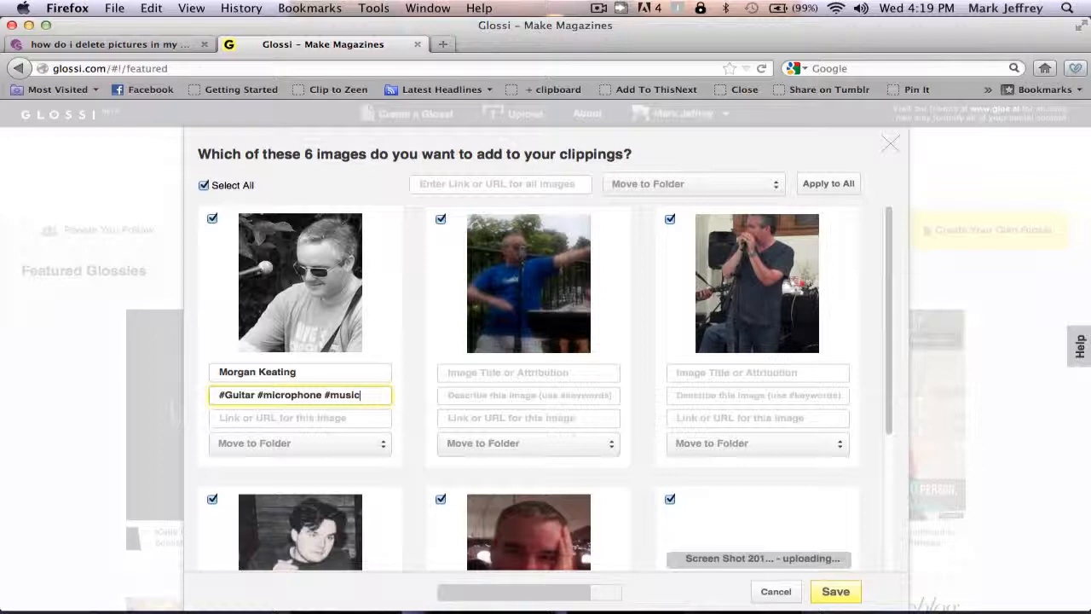
pyautogui.write('ic')
pyautogui.click(275, 418)
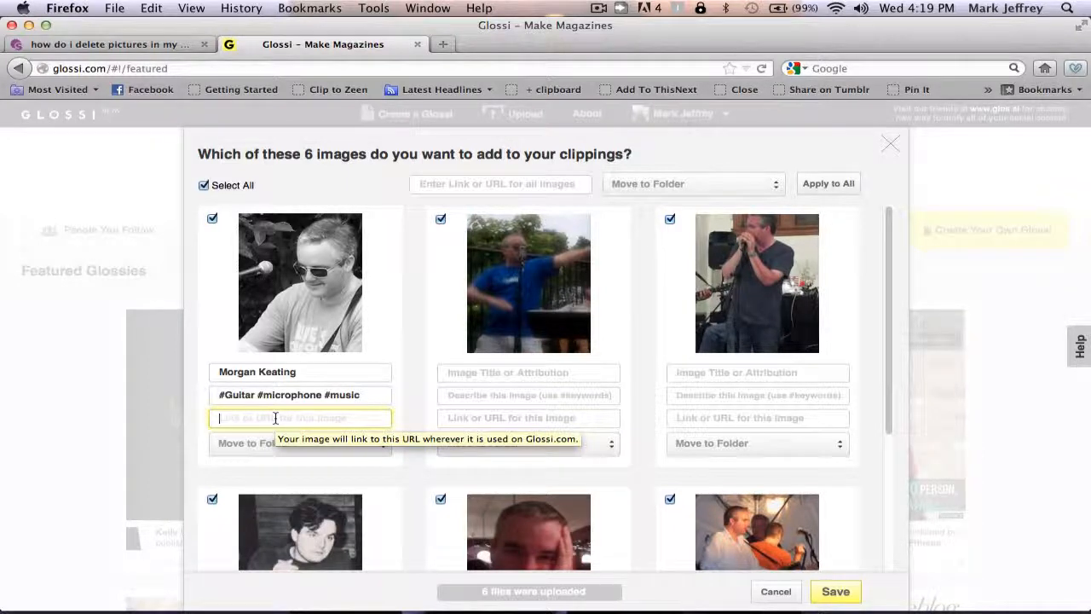
# Enter the personal website URL in the first photo's Link field
pyautogui.write('htpp')
pyautogui.press('BackSpace')
pyautogui.press('BackSpace')
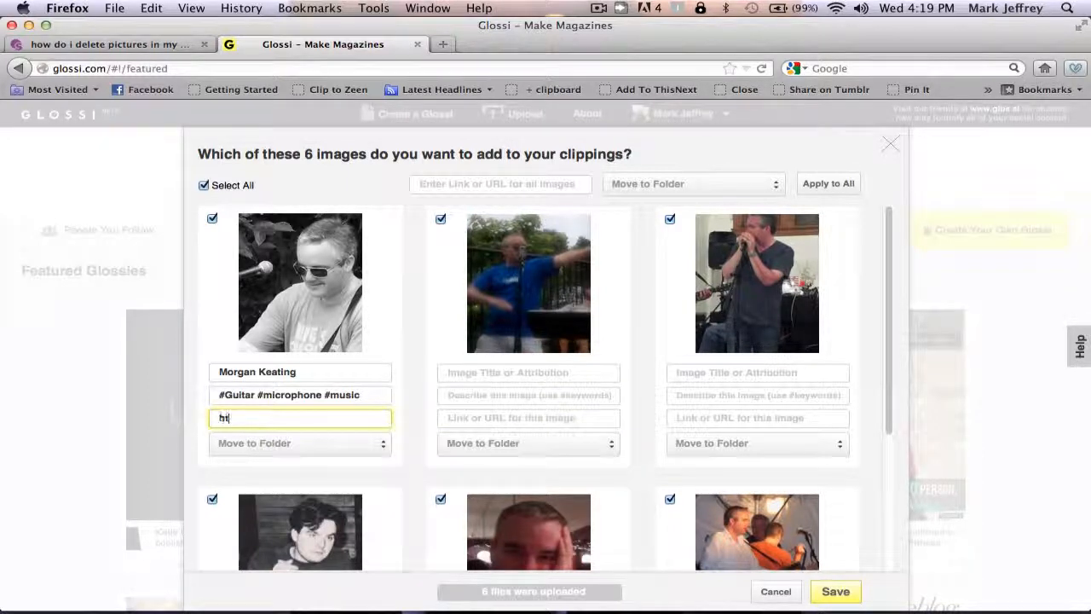
pyautogui.write('tp://markjeffrey.net')
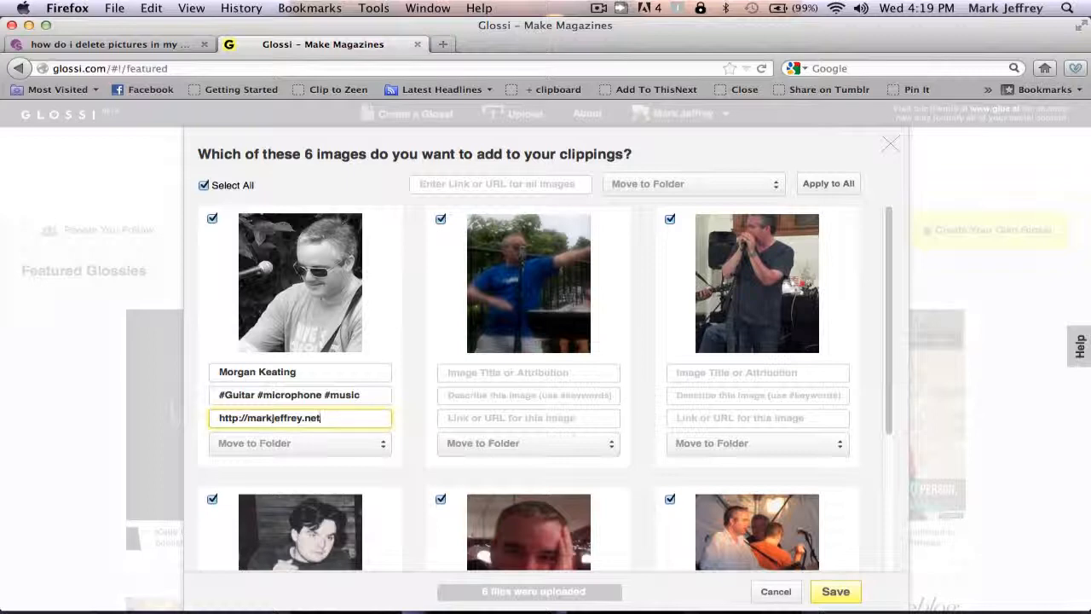
# Move the first photo into the website folder
pyautogui.click(312, 447)
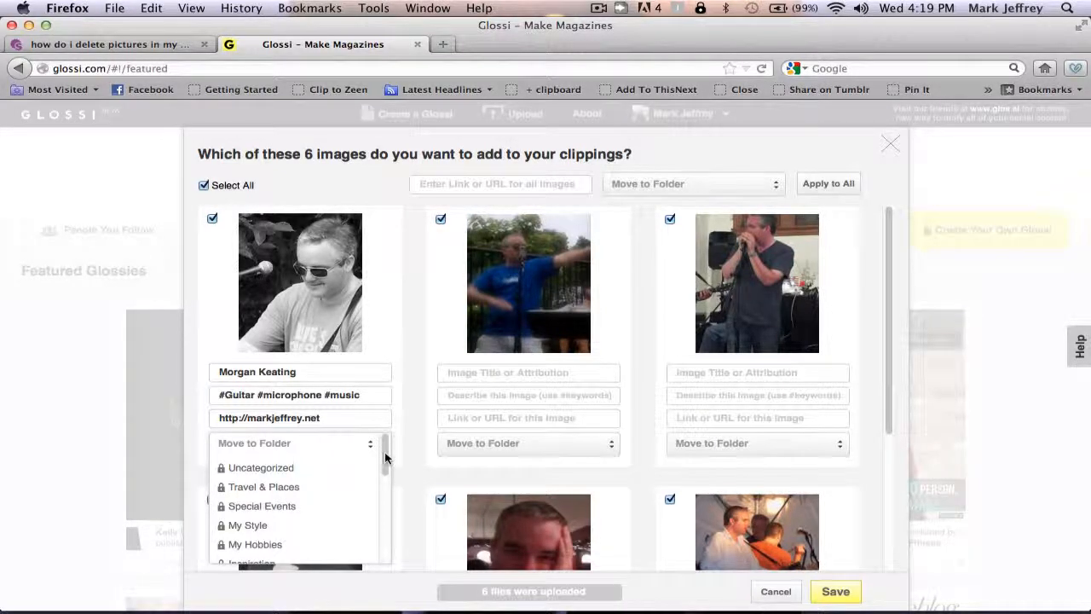
pyautogui.moveTo(384, 458); pyautogui.dragTo(386, 535)
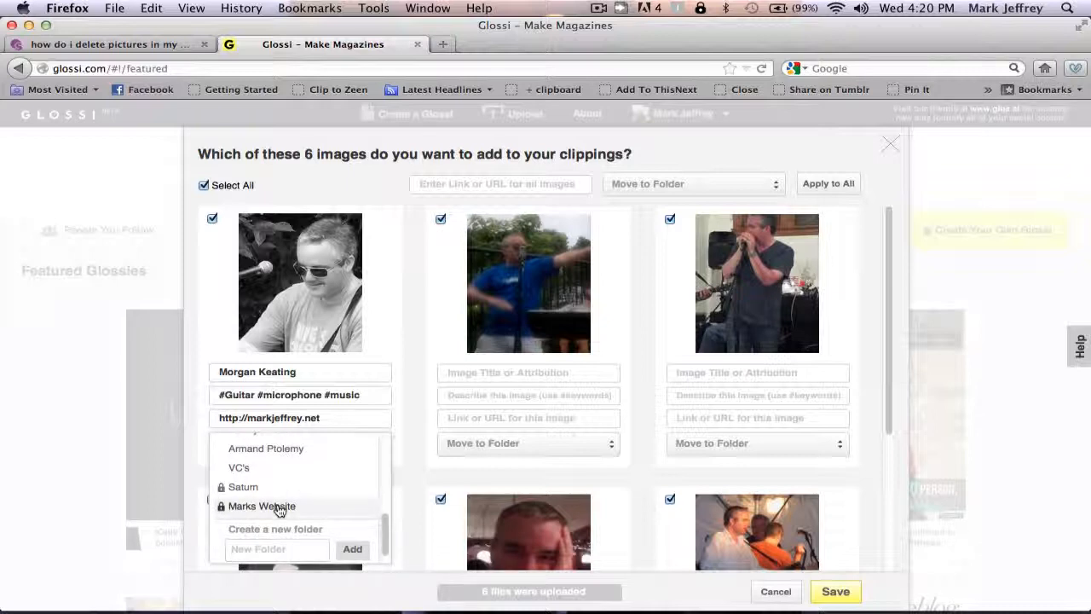
pyautogui.click(277, 506)
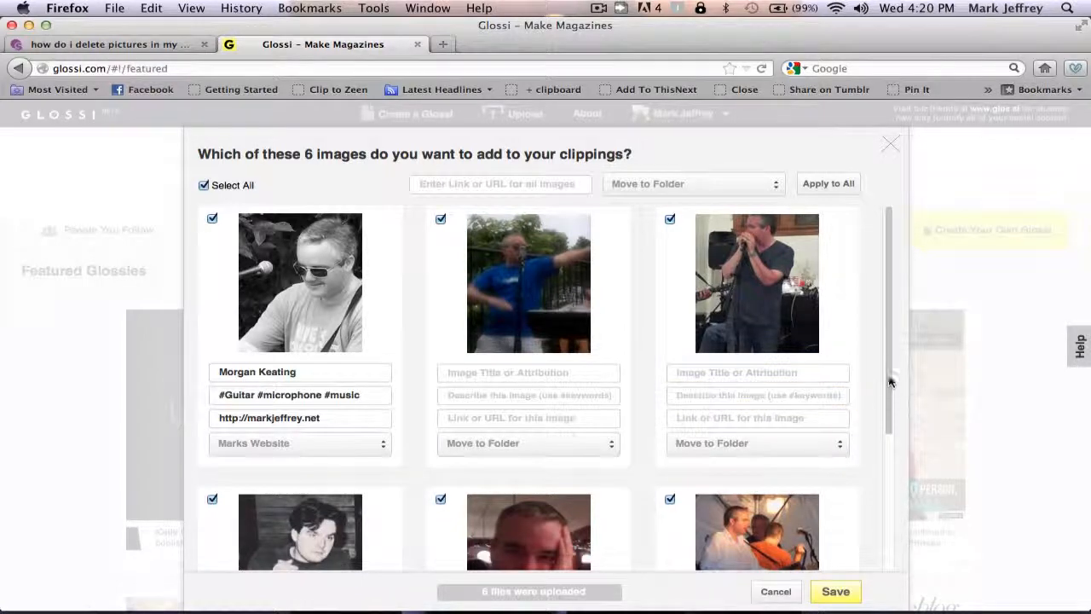
# Uncheck the black-and-white portrait and save the other five band photos to clippings
pyautogui.moveTo(890, 361); pyautogui.dragTo(894, 443)
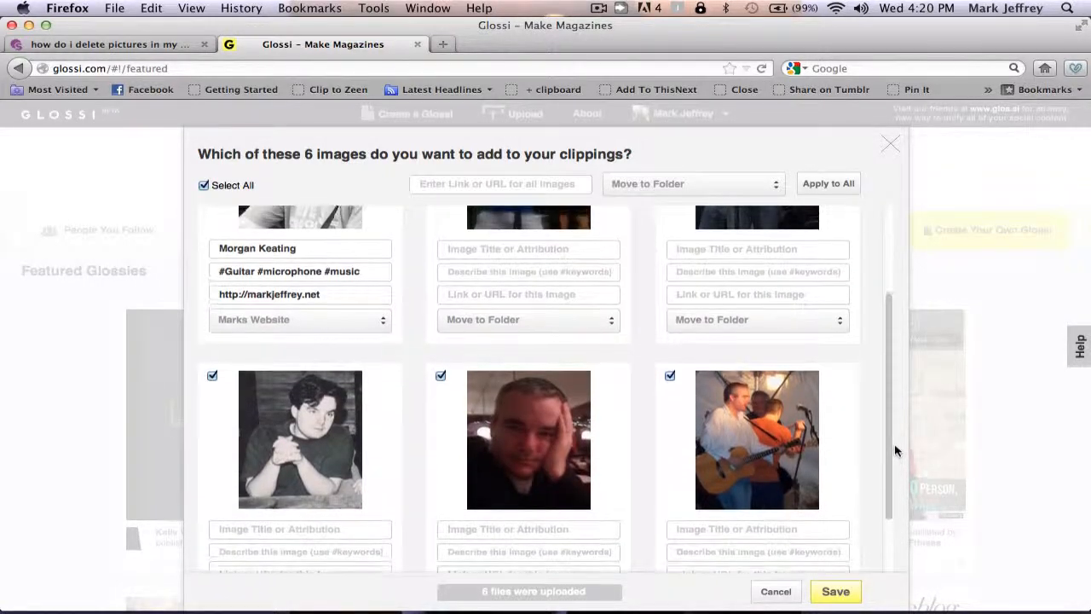
pyautogui.click(213, 377)
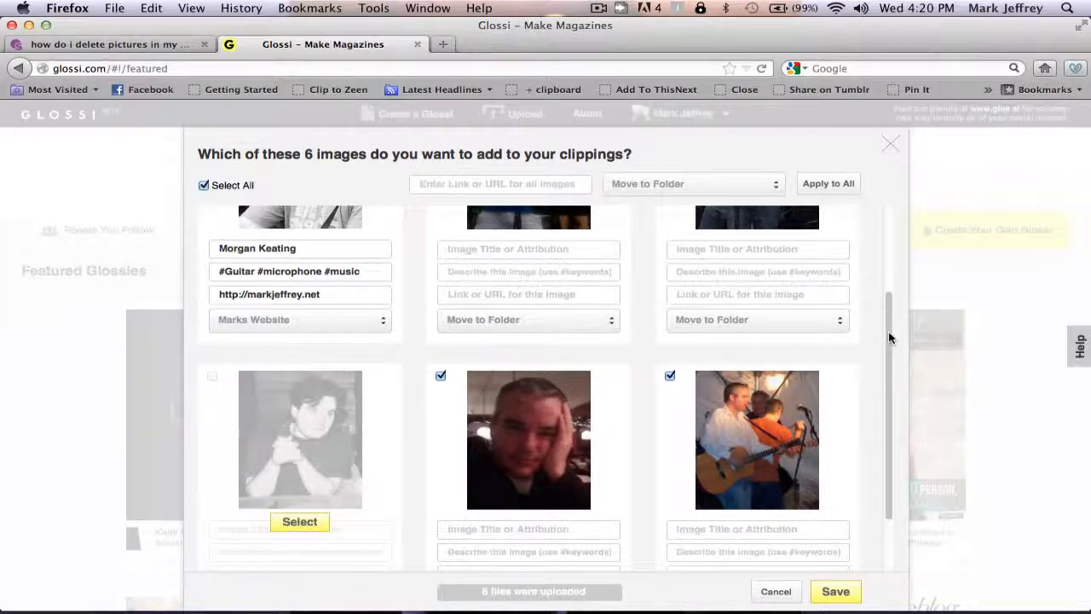
pyautogui.moveTo(888, 335); pyautogui.dragTo(886, 249)
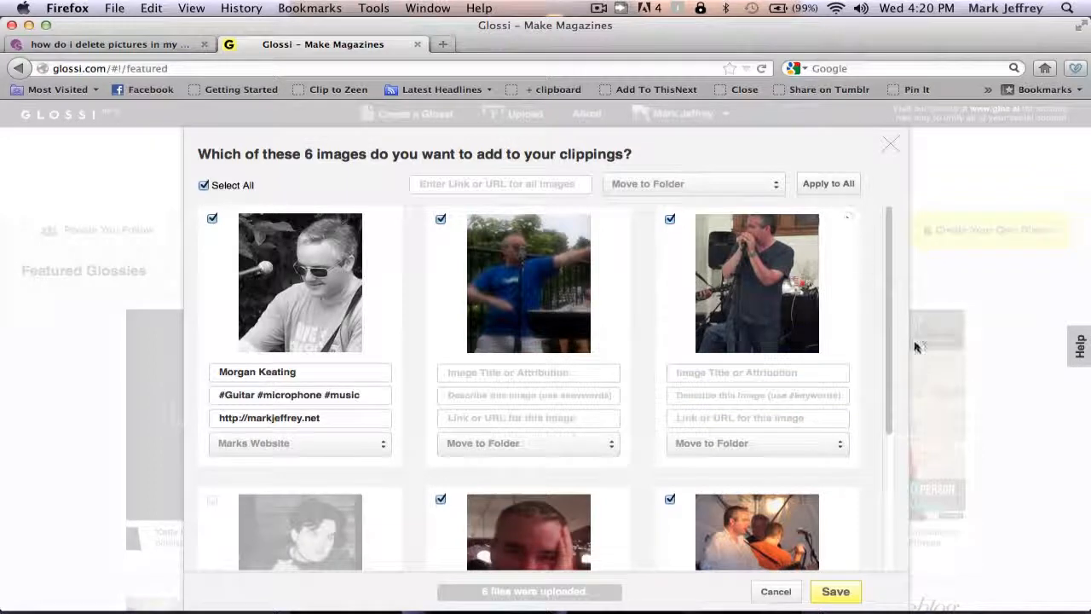
pyautogui.moveTo(888, 354); pyautogui.dragTo(894, 438)
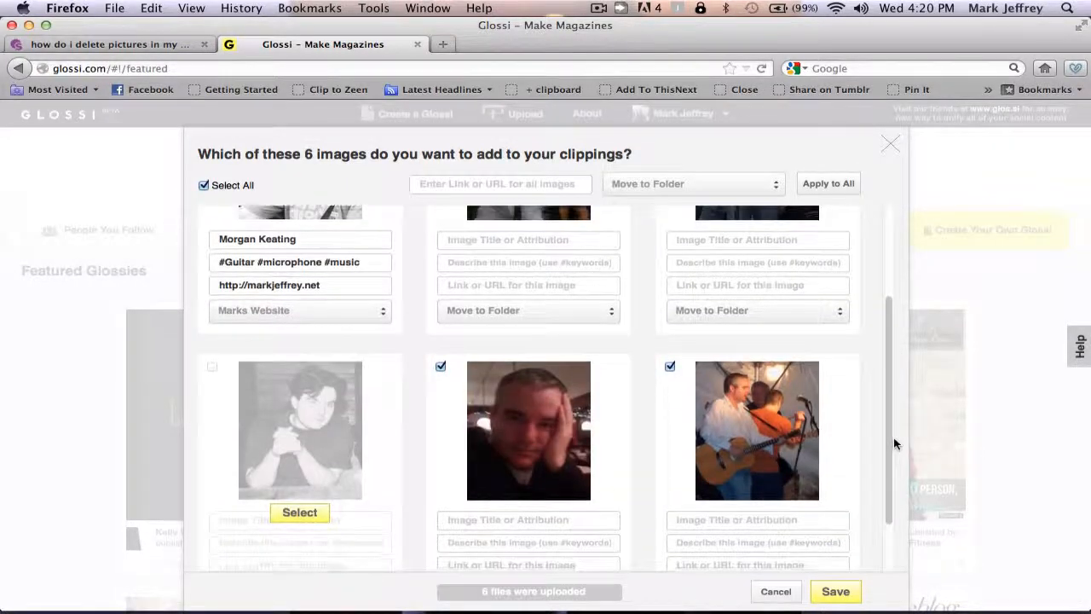
pyautogui.click(836, 591)
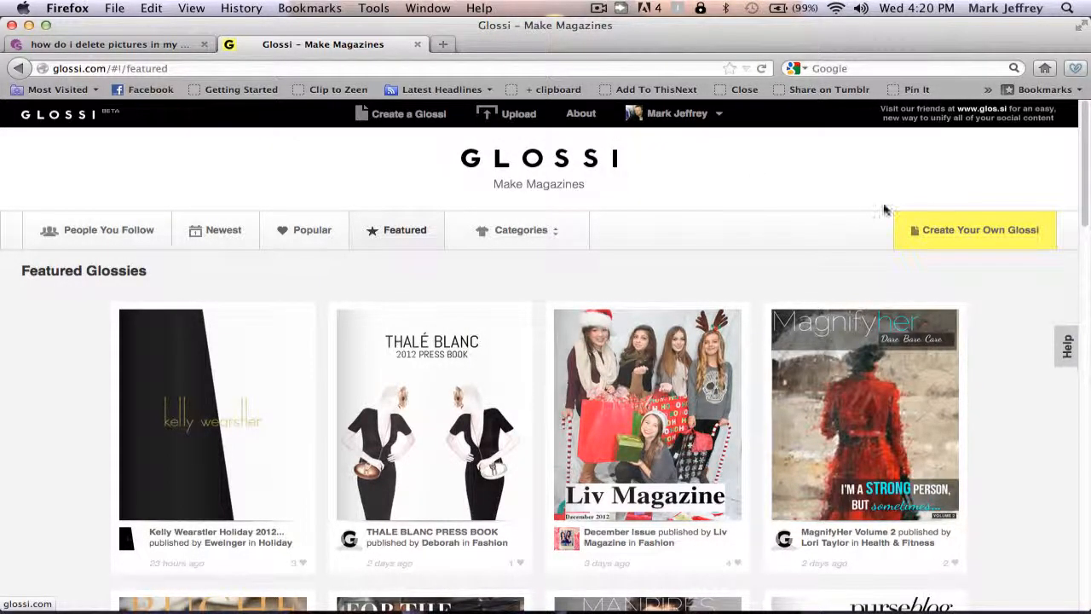
# Create a new Glossi with the guitar photo in the top frame and a band photo as background
pyautogui.click(944, 231)
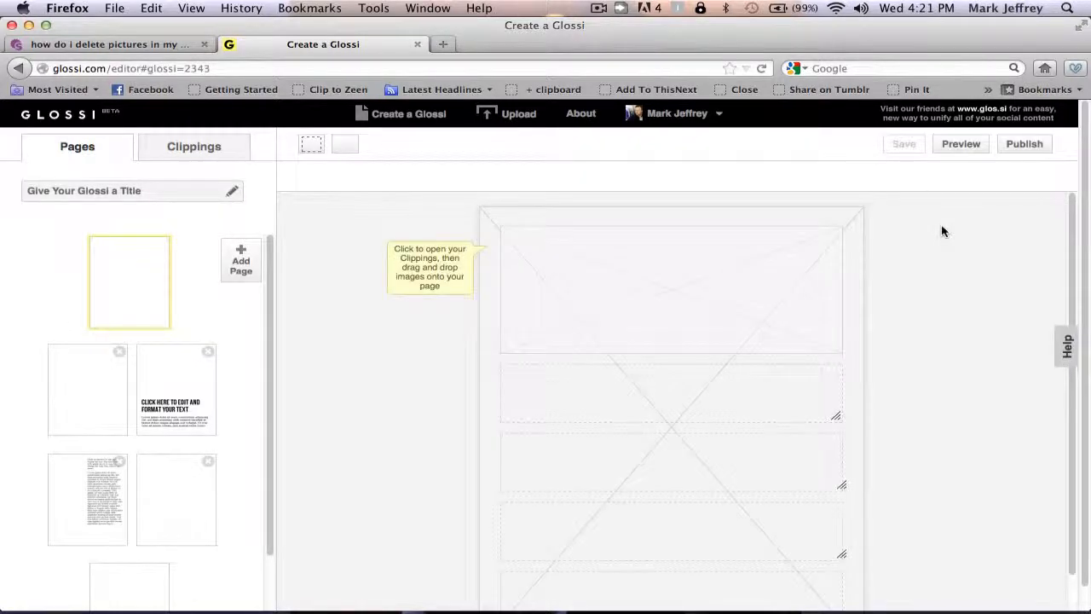
pyautogui.click(203, 146)
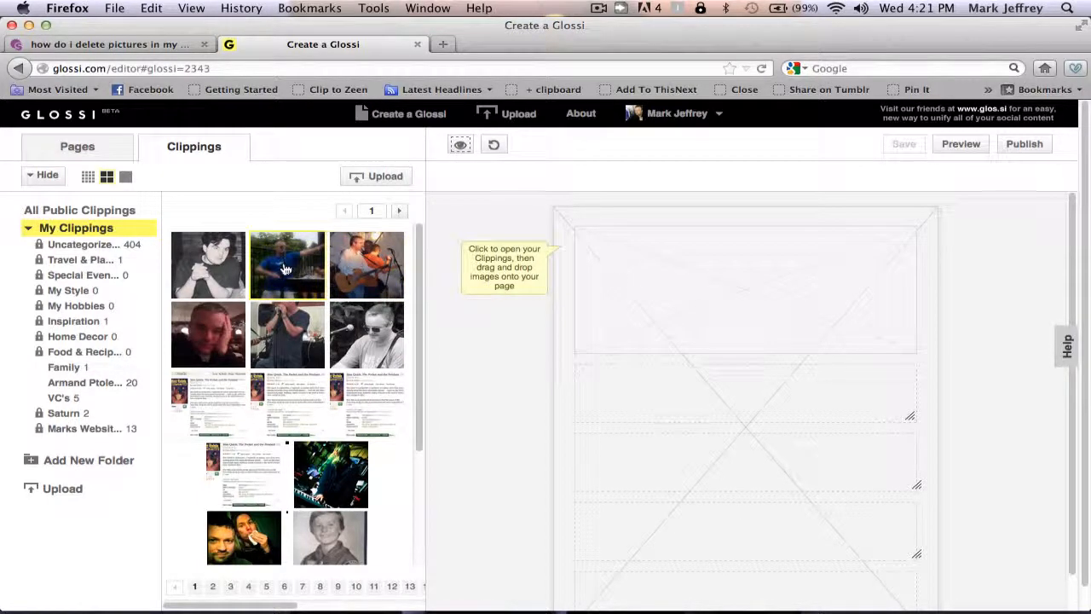
pyautogui.moveTo(358, 264); pyautogui.dragTo(656, 287)
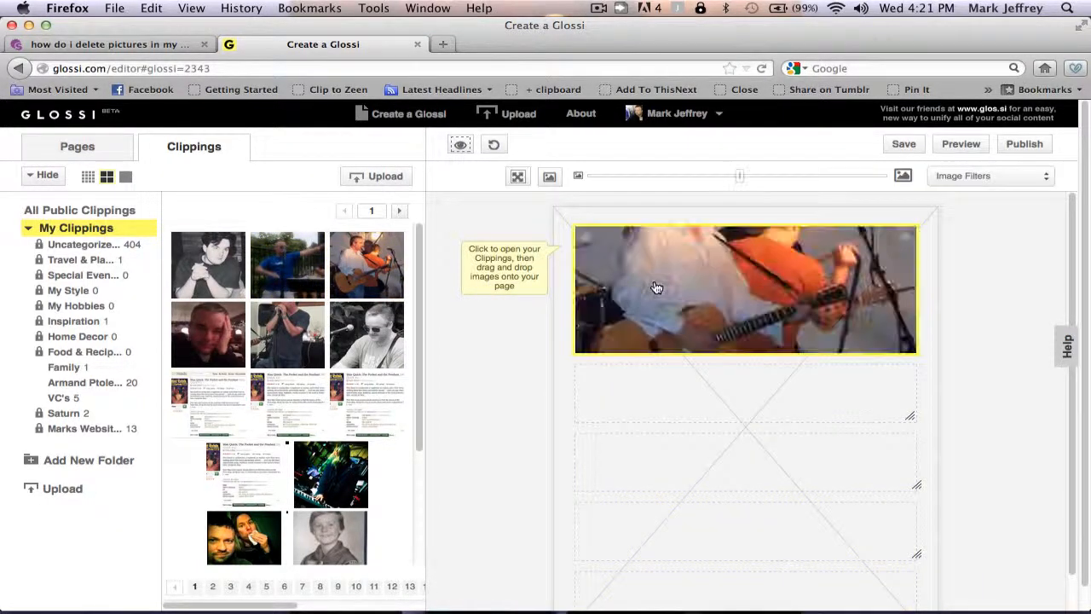
pyautogui.moveTo(707, 256); pyautogui.dragTo(708, 312)
pyautogui.moveTo(294, 341); pyautogui.dragTo(676, 466)
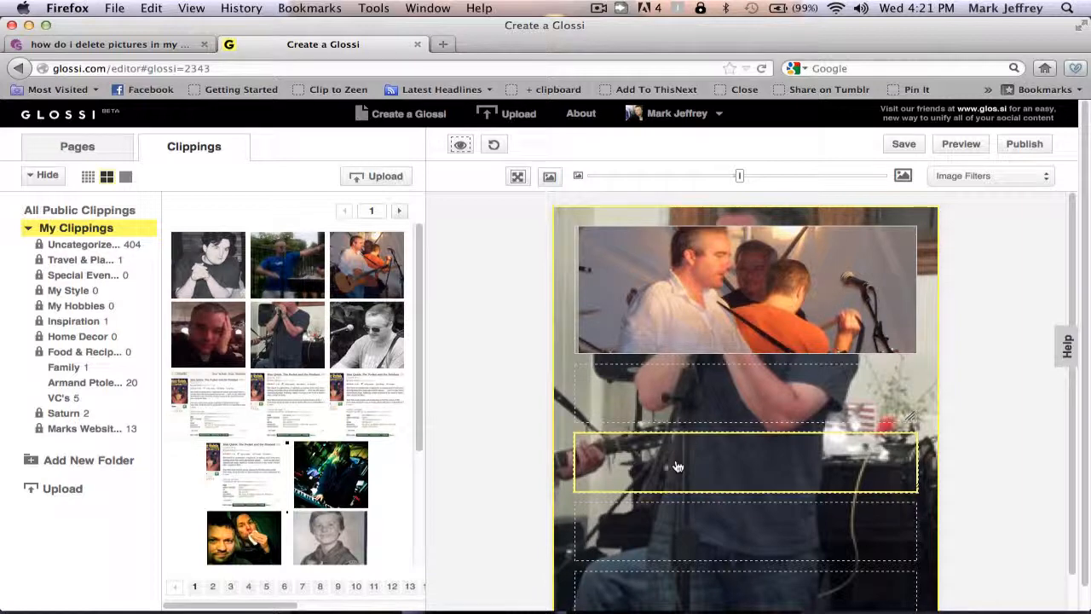
pyautogui.click(506, 116)
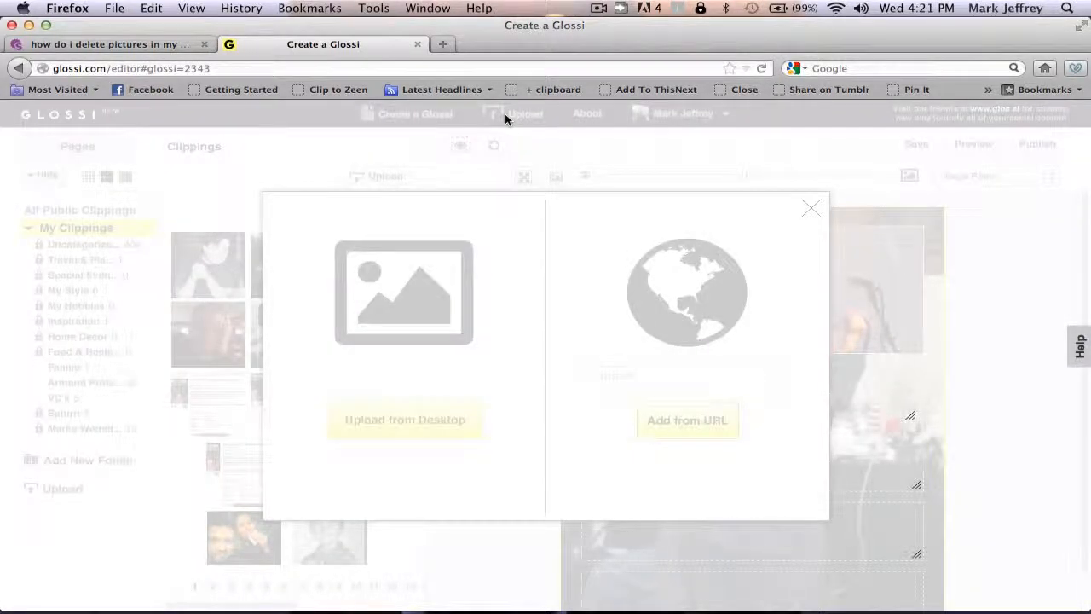
# Fetch the images from cnn.com using Add from URL
pyautogui.click(684, 417)
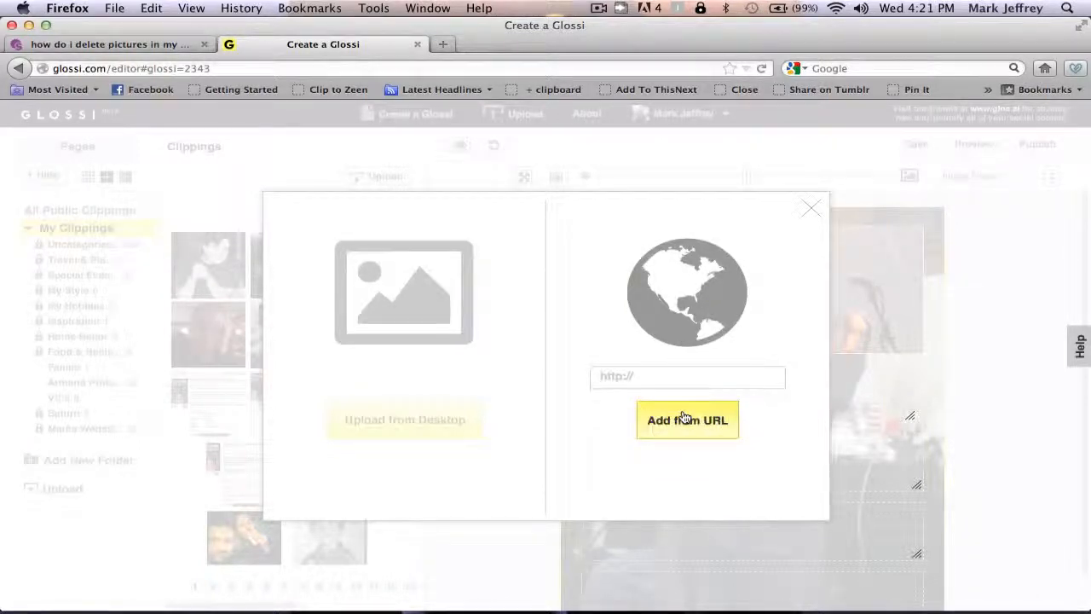
pyautogui.click(638, 374)
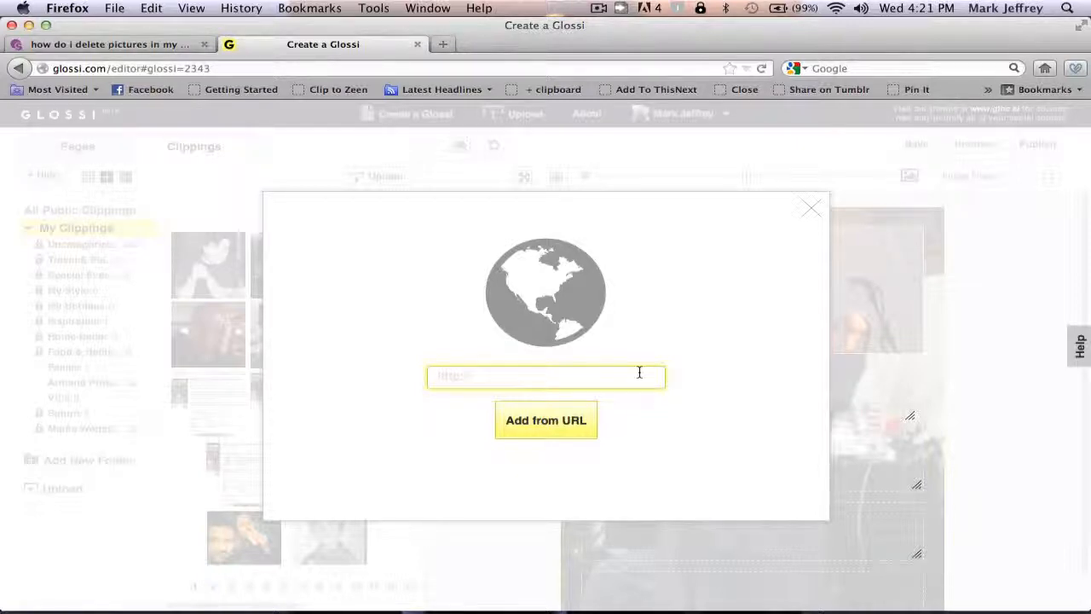
pyautogui.write('cnnn')
pyautogui.press('BackSpace')
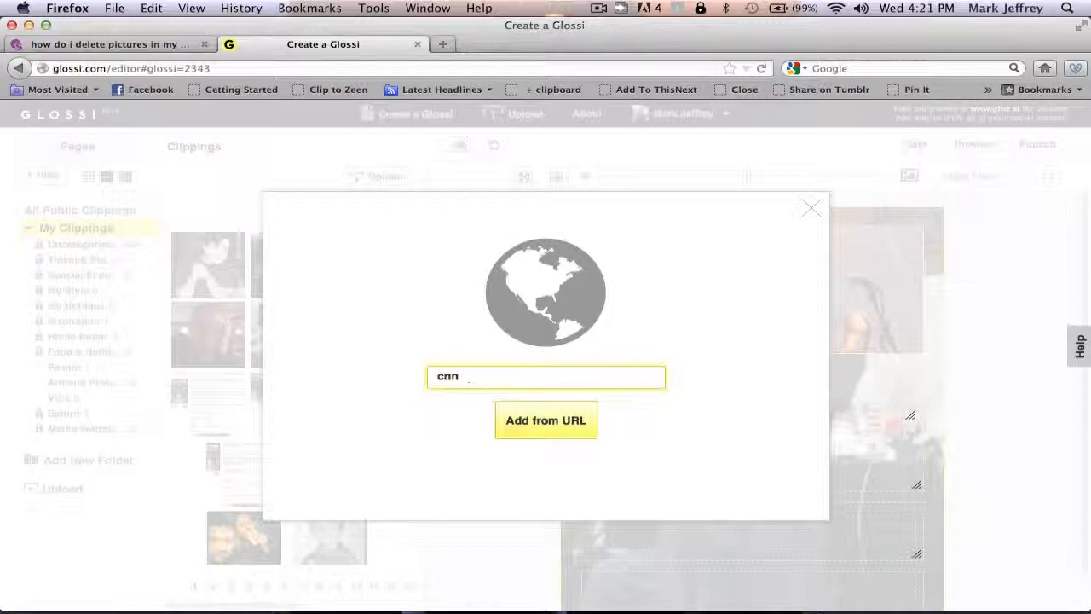
pyautogui.write('.com')
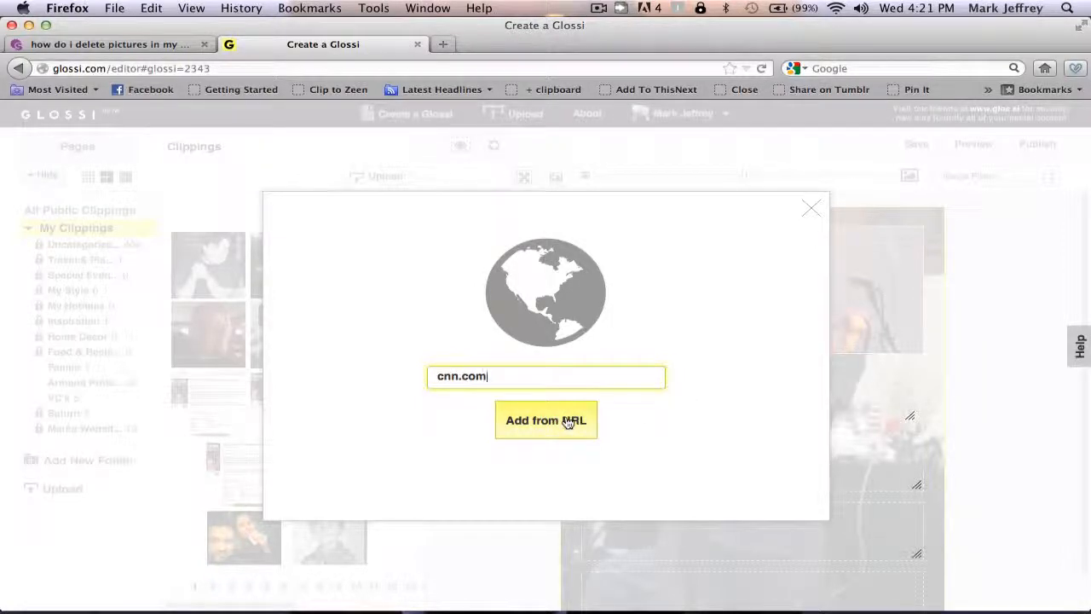
pyautogui.click(568, 421)
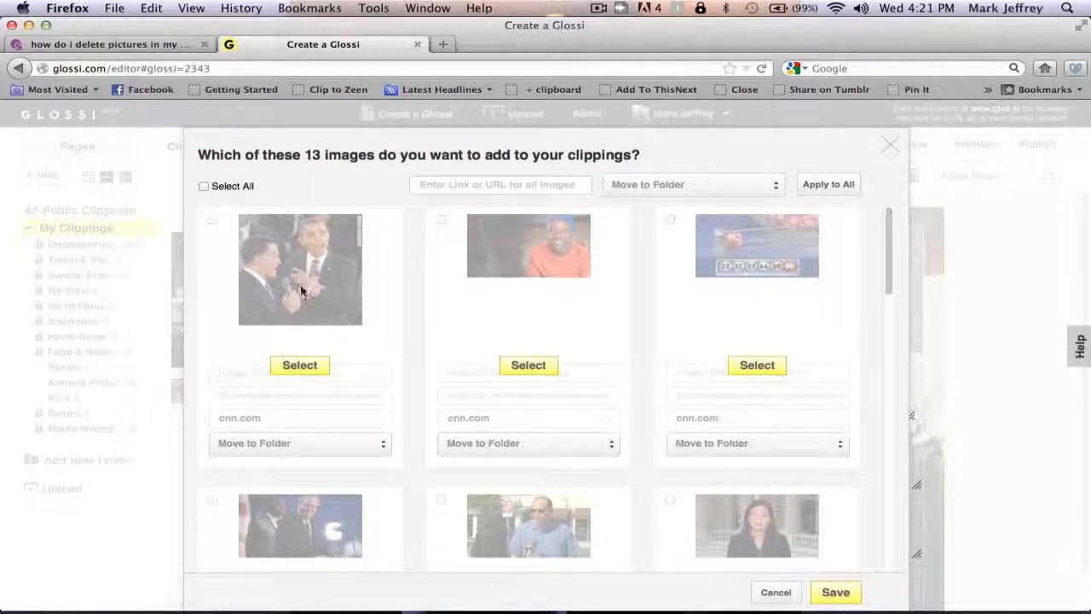
# Select the debate, lottery balls and rainbow images and save them to clippings
pyautogui.click(301, 366)
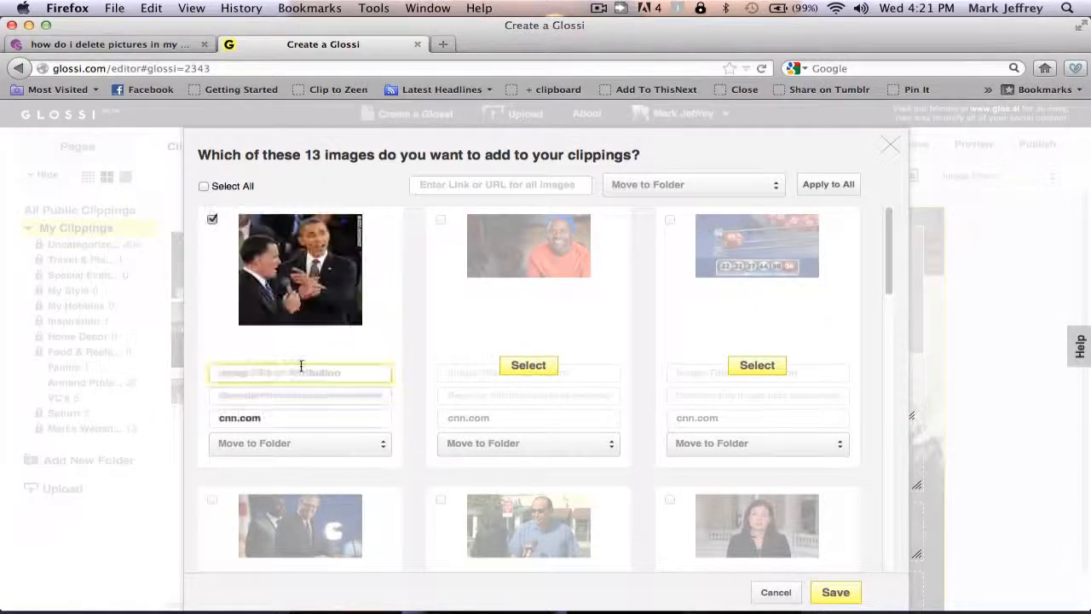
pyautogui.click(764, 363)
pyautogui.moveTo(890, 262); pyautogui.dragTo(901, 376)
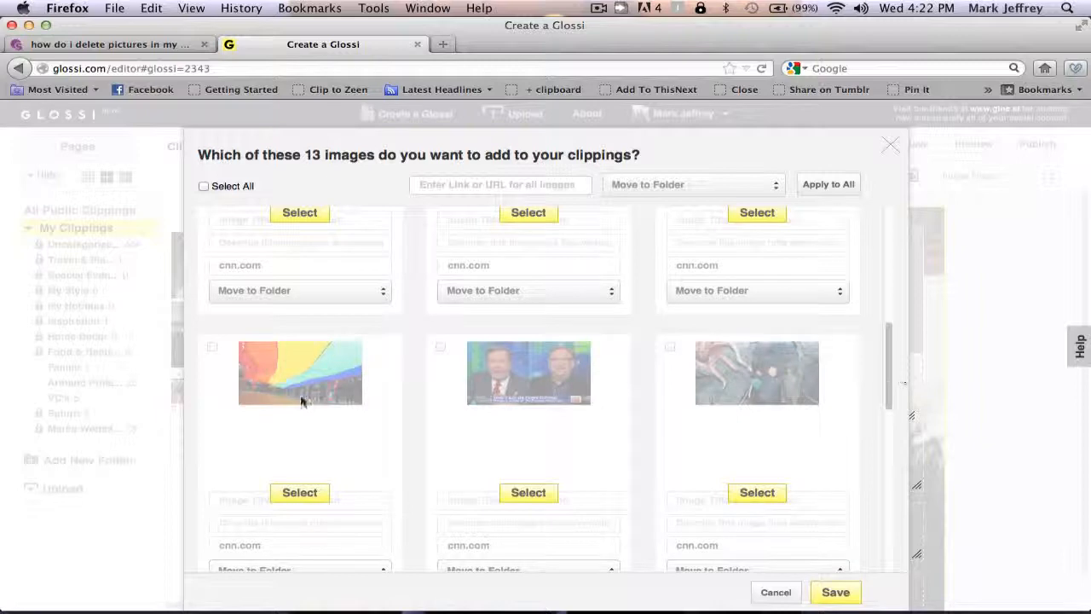
pyautogui.click(300, 495)
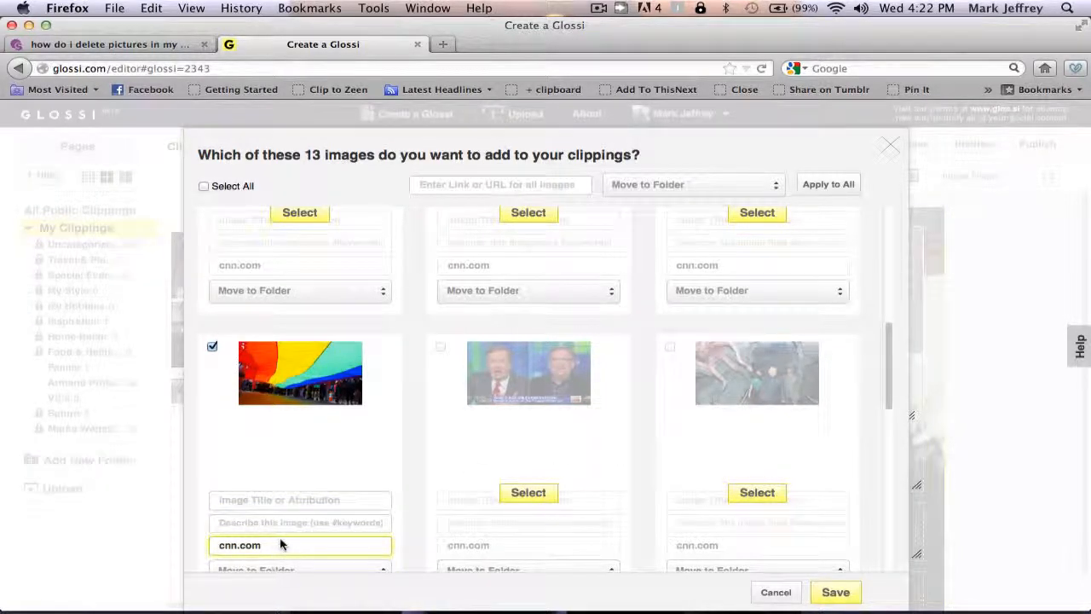
pyautogui.click(835, 593)
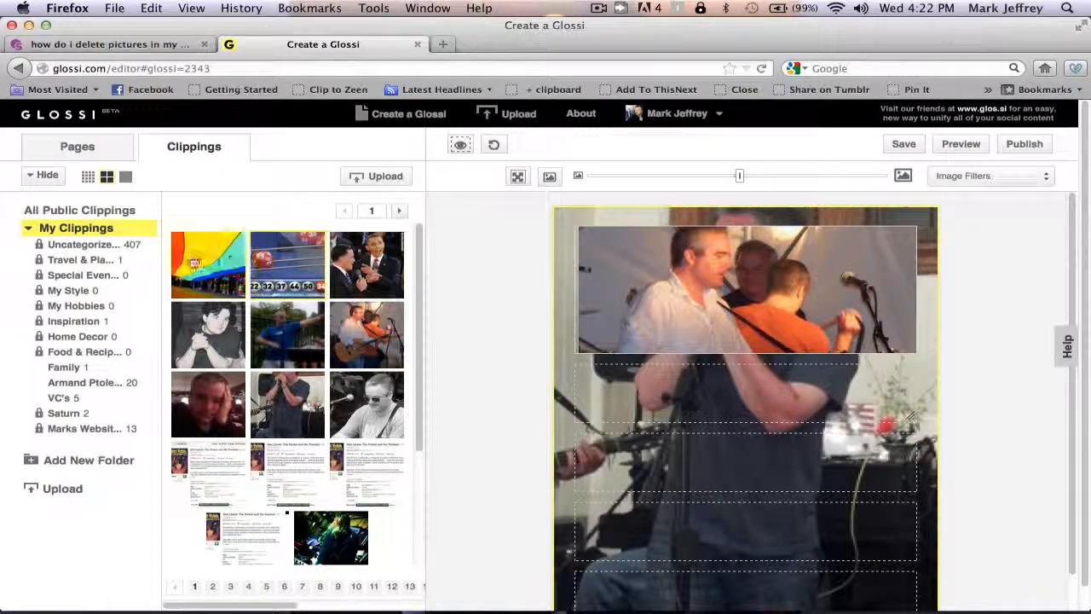
# Set the lottery balls image as background and put the debate photo, panned to the faces, in the top frame
pyautogui.moveTo(212, 264); pyautogui.dragTo(663, 391)
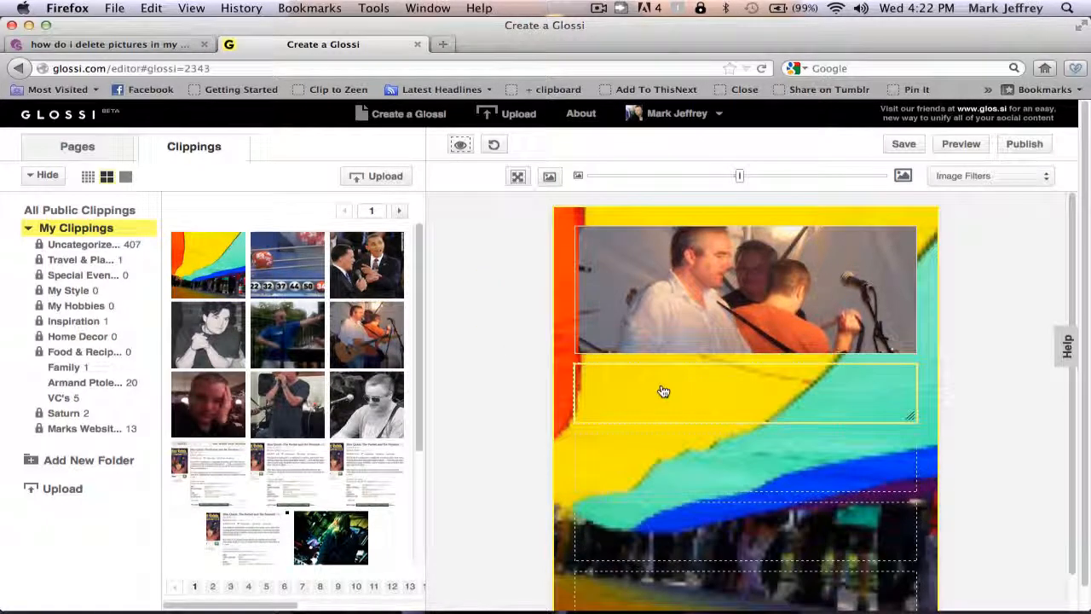
pyautogui.moveTo(288, 264); pyautogui.dragTo(653, 377)
pyautogui.moveTo(362, 264); pyautogui.dragTo(635, 303)
pyautogui.moveTo(796, 289); pyautogui.dragTo(800, 335)
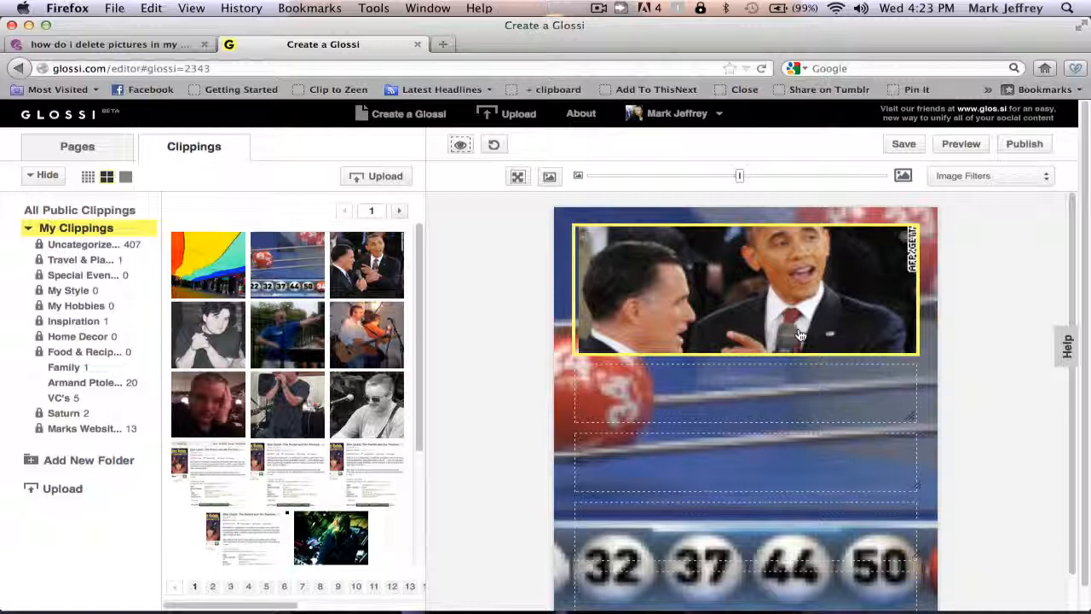